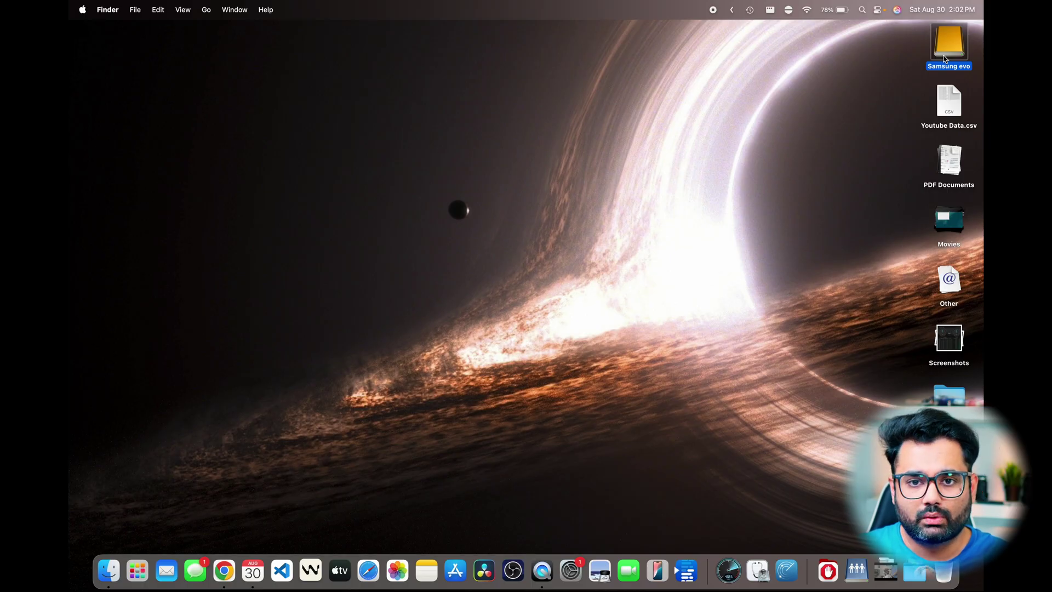
# Step: Open Disk Utility and start erasing the external Samsung SSD 990 EVO Plus 2TB Media
pyautogui.click(863, 9)
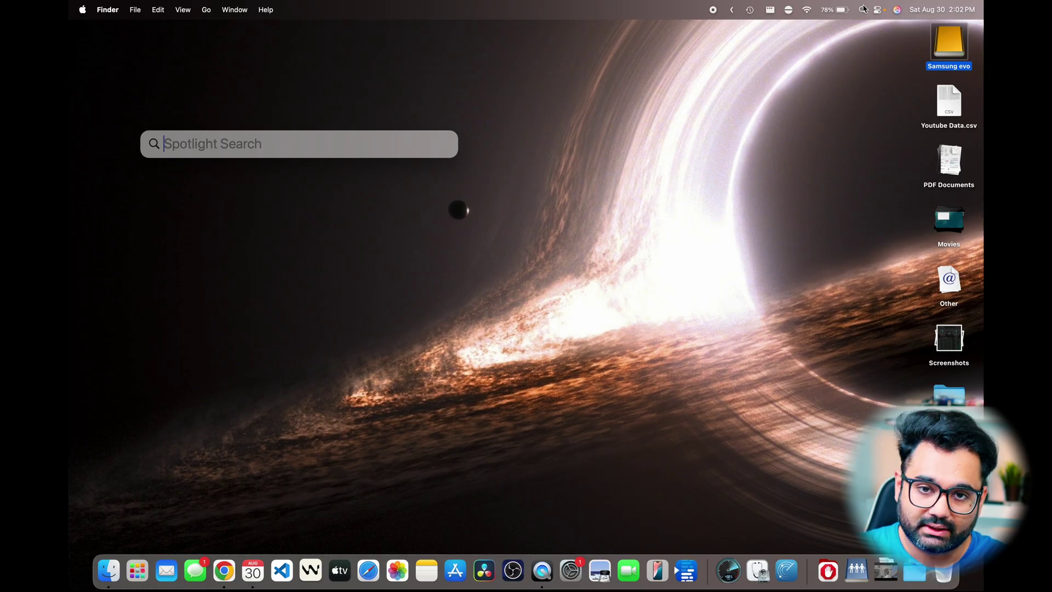
pyautogui.write('disk Utility')
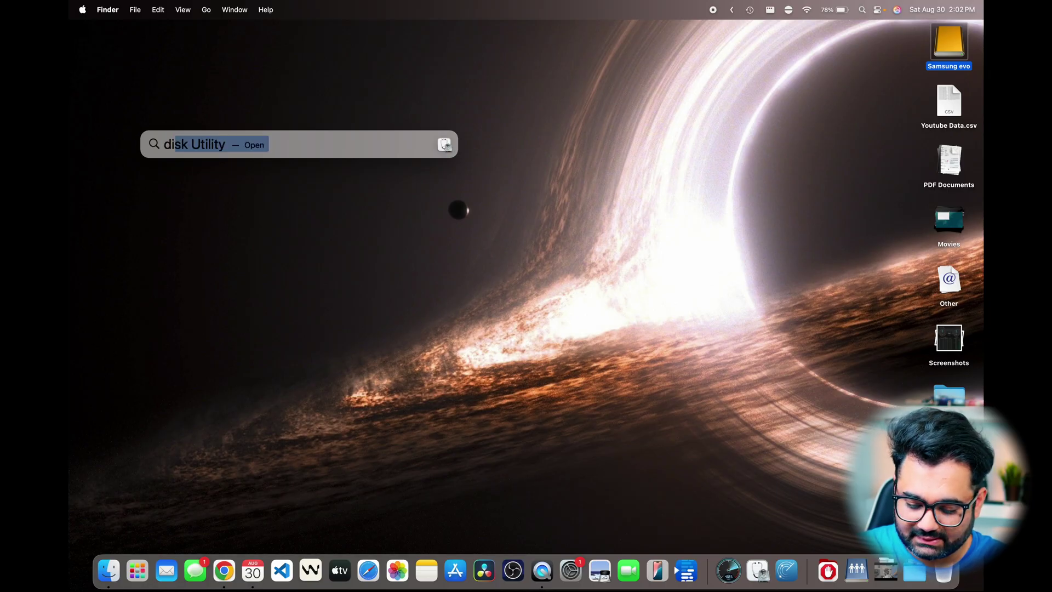
pyautogui.press('Return')
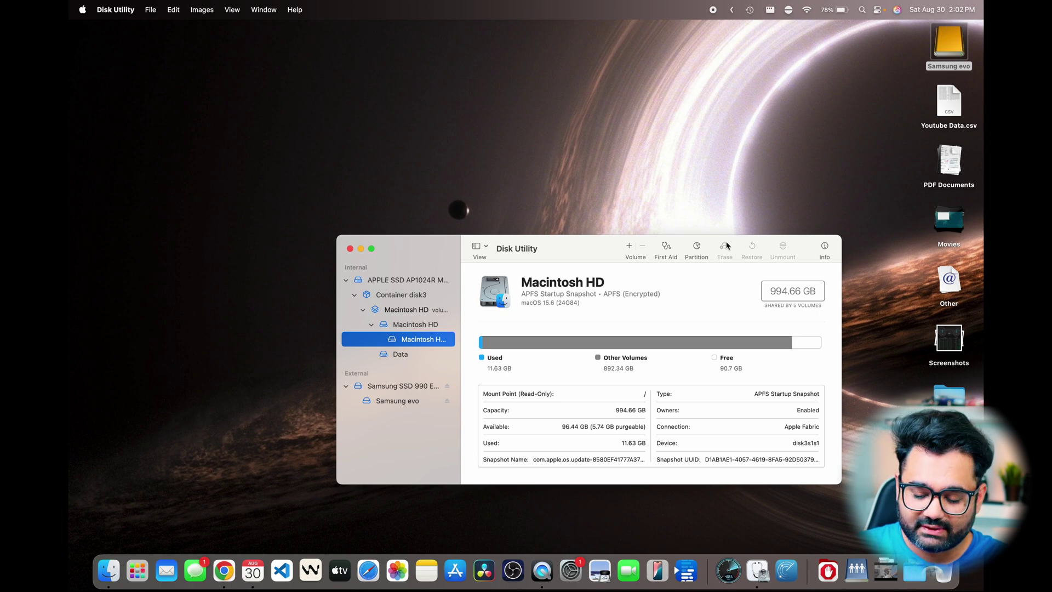
pyautogui.click(382, 389)
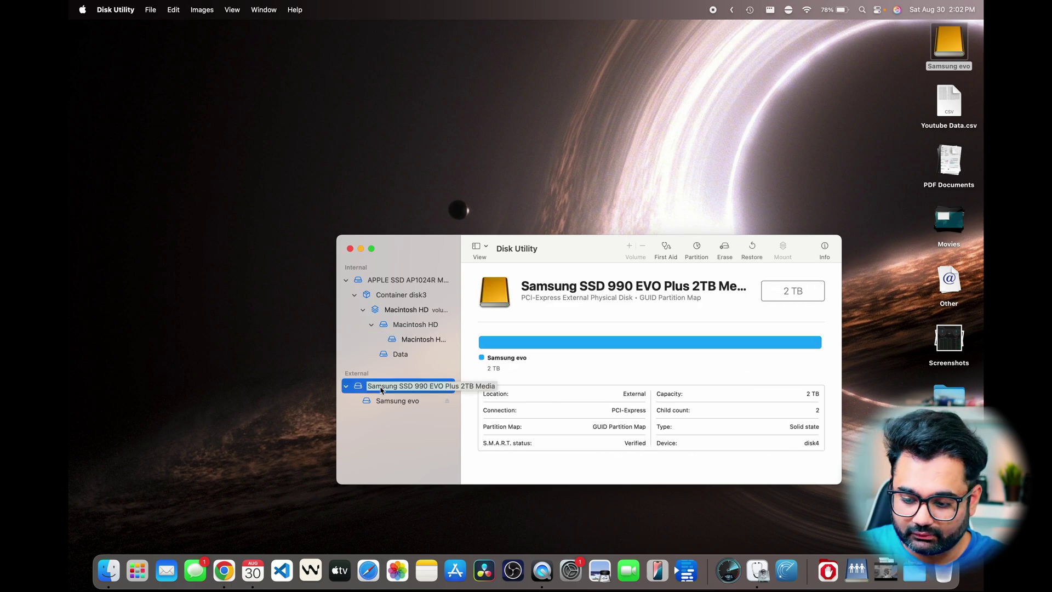
pyautogui.click(723, 250)
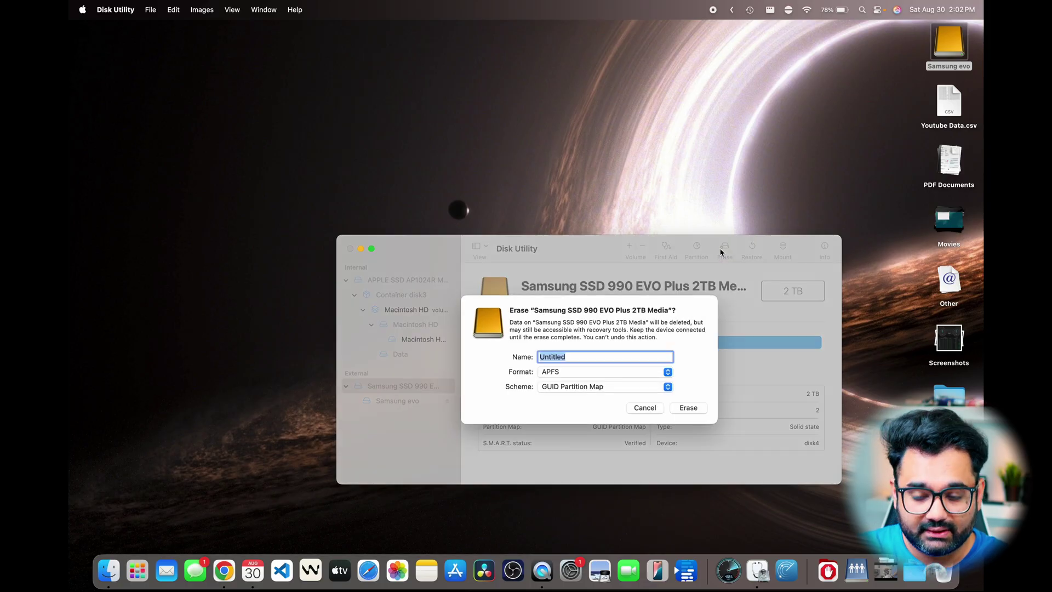
# Step: Name the new volume Samsung 990 Evo Plus and choose ExFAT as its format
pyautogui.write('Sa')
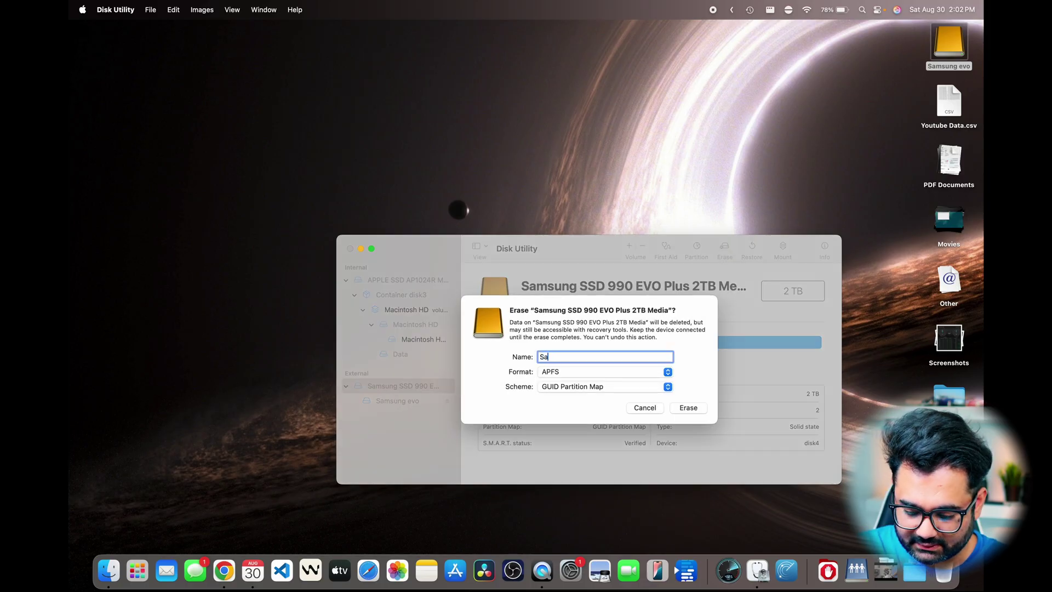
pyautogui.write('msung ')
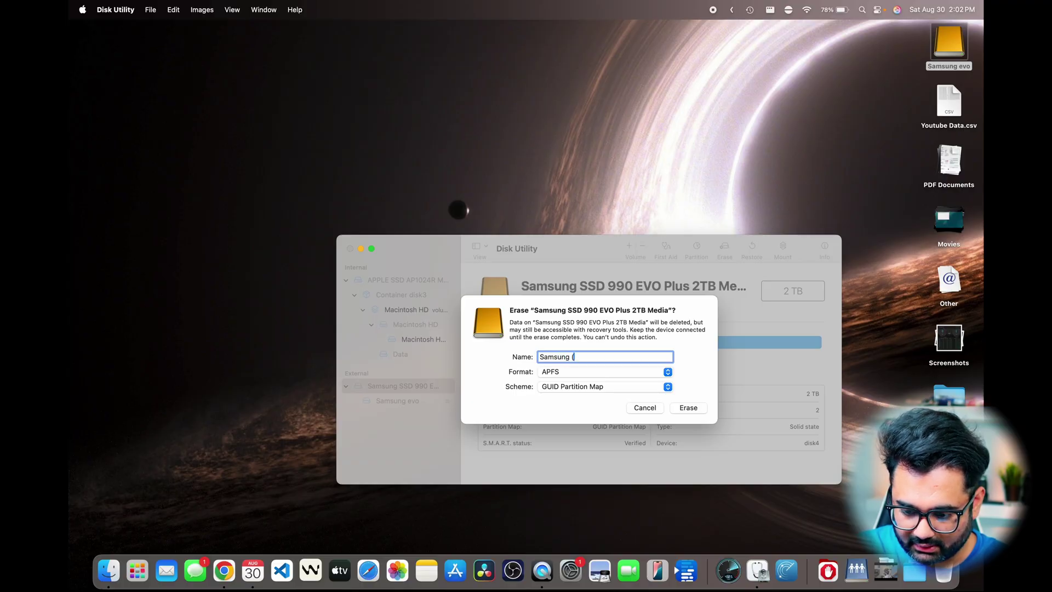
pyautogui.write('990')
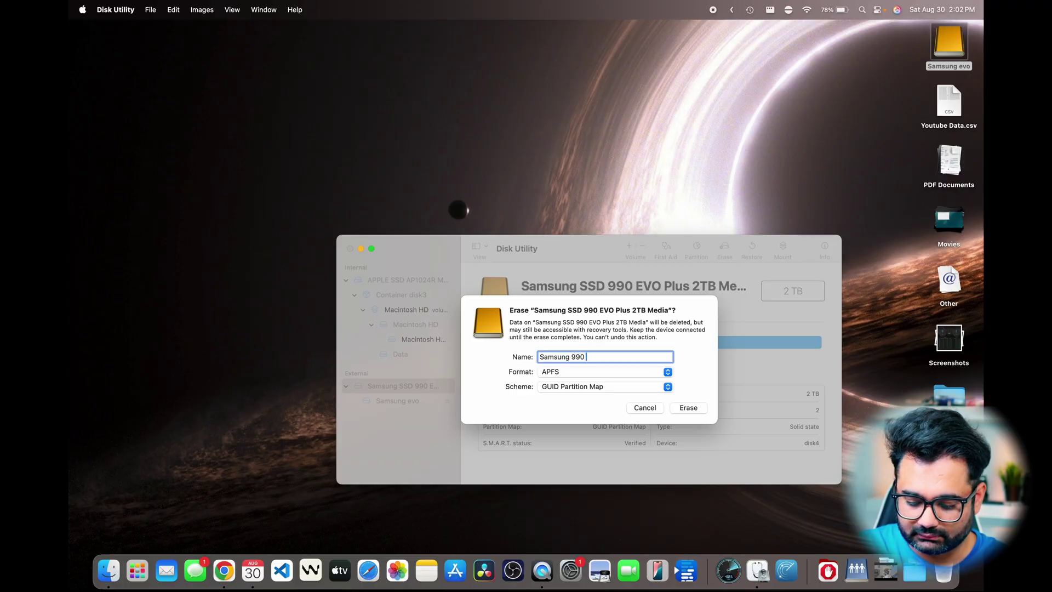
pyautogui.write(' Evo Plus')
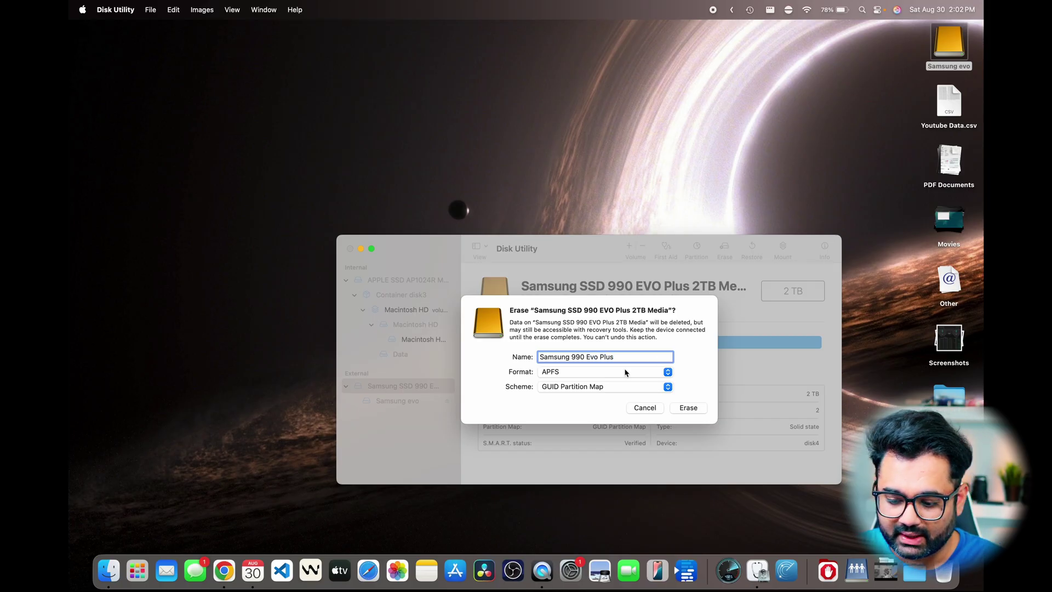
pyautogui.click(632, 372)
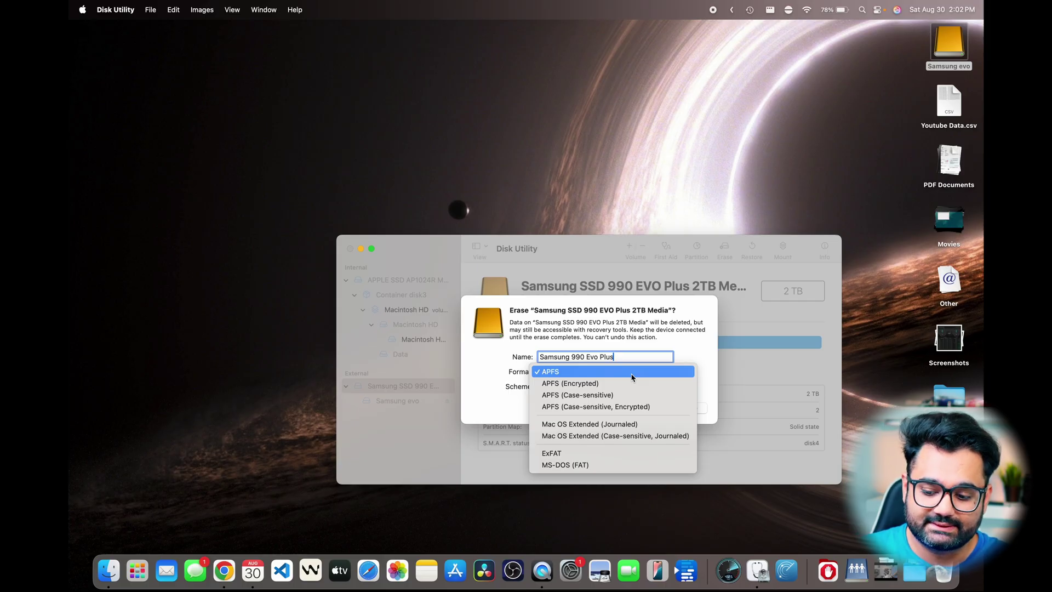
pyautogui.click(596, 457)
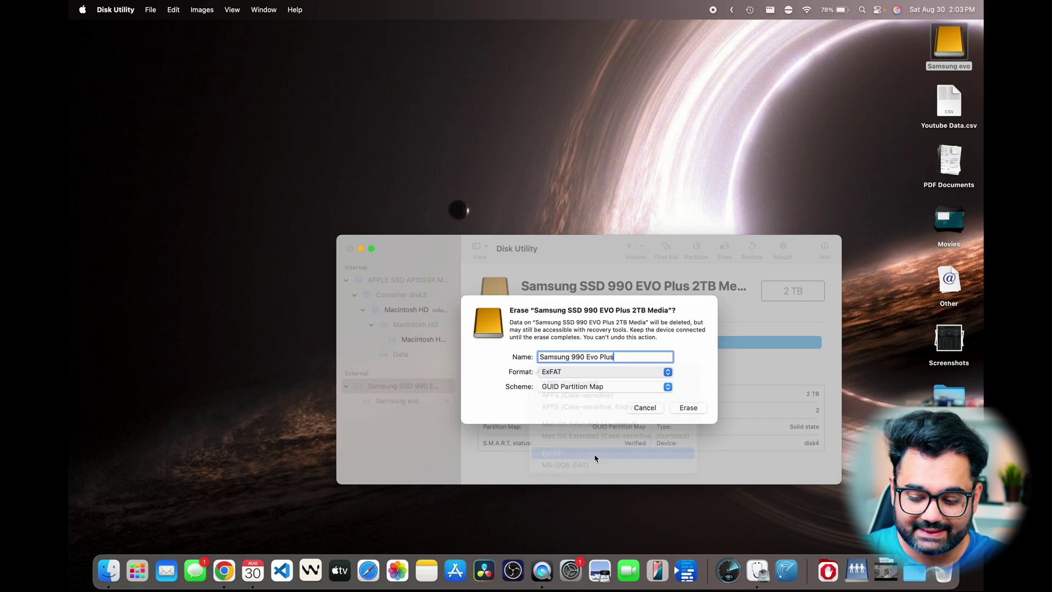
# Step: Shorten the volume name to Samsung 990, keeping ExFAT as the format
pyautogui.press('BackSpace')
pyautogui.press('BackSpace')
pyautogui.press('BackSpace')
pyautogui.press('BackSpace')
pyautogui.press('BackSpace')
pyautogui.press('BackSpace')
pyautogui.press('BackSpace')
pyautogui.press('BackSpace')
pyautogui.press('BackSpace')
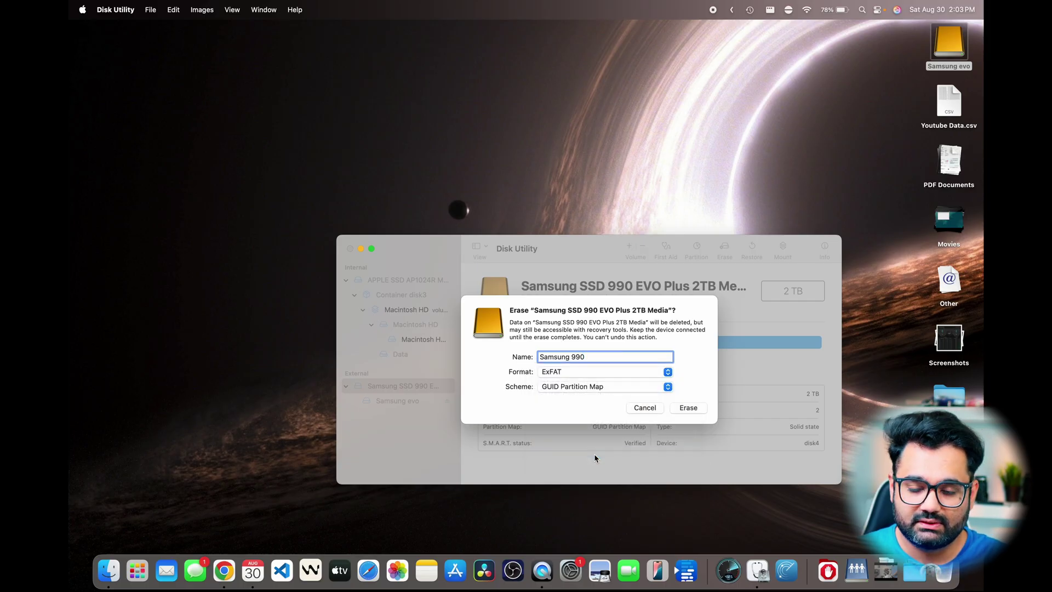
pyautogui.click(561, 372)
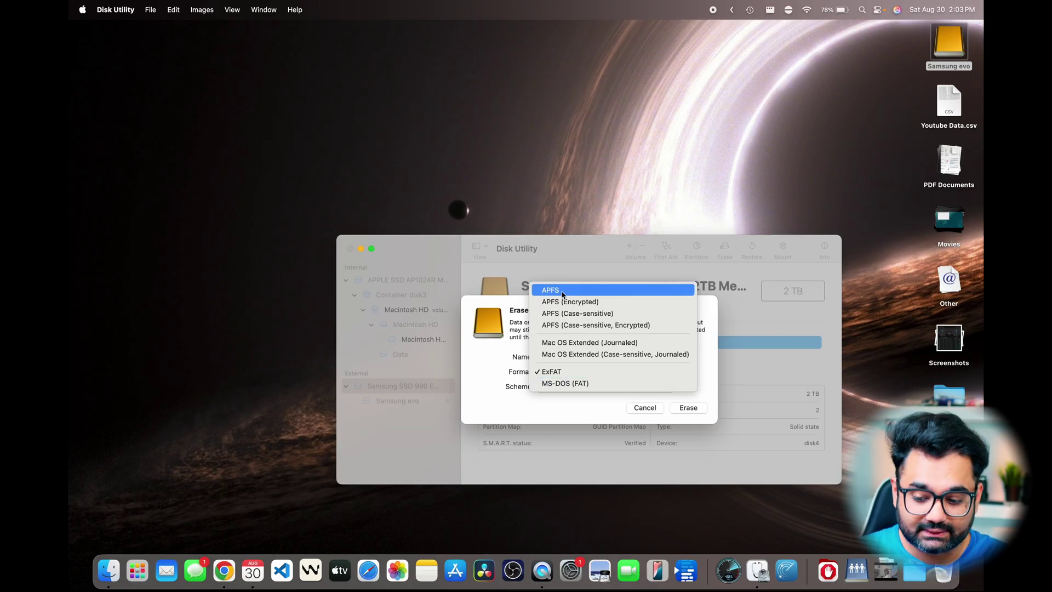
pyautogui.click(561, 372)
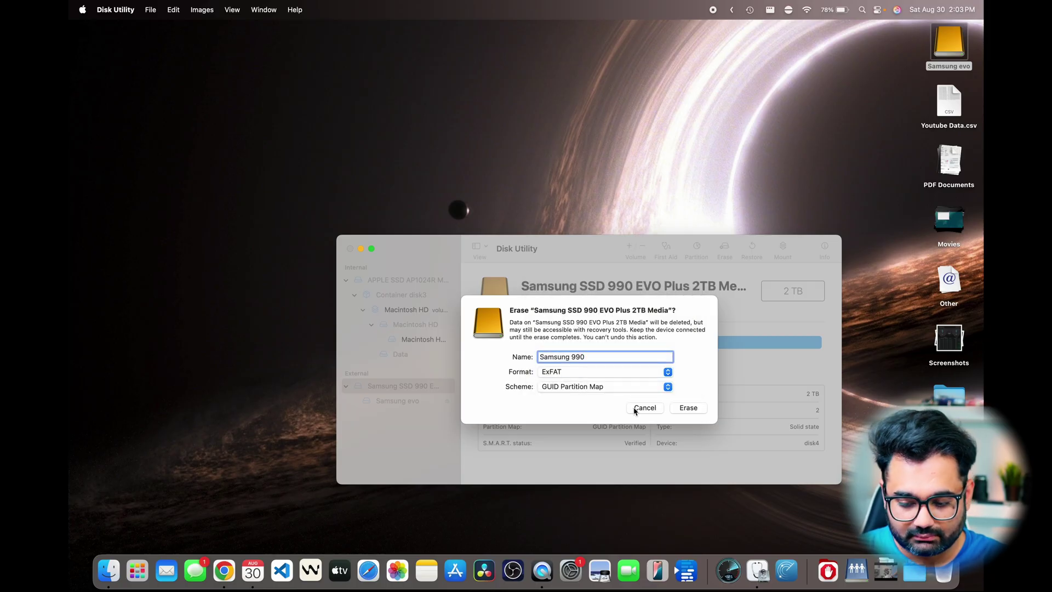
# Step: Erase the external SSD with the chosen settings and close Disk Utility
pyautogui.click(691, 410)
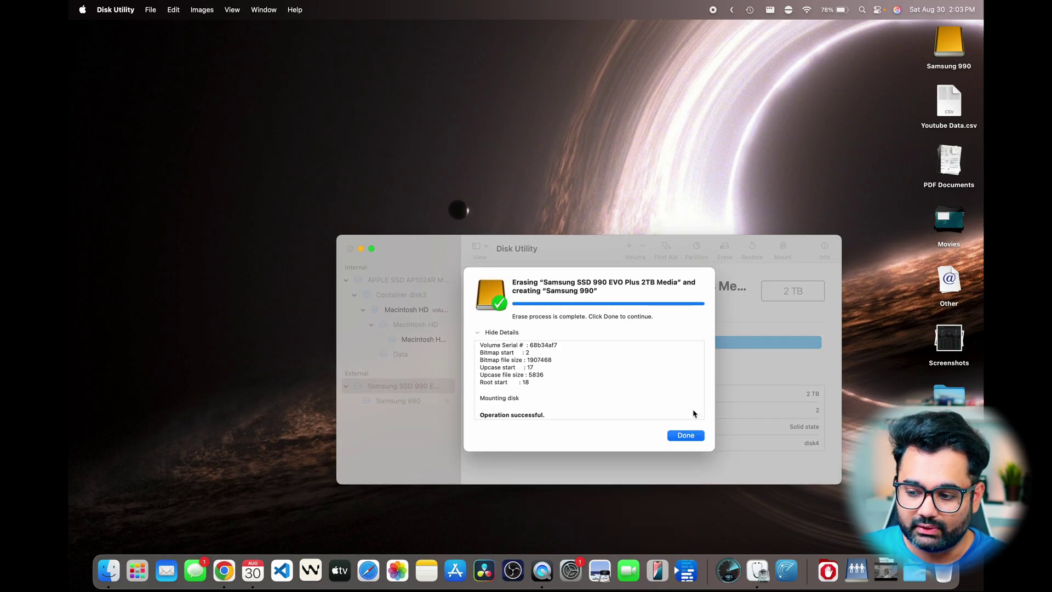
pyautogui.click(686, 437)
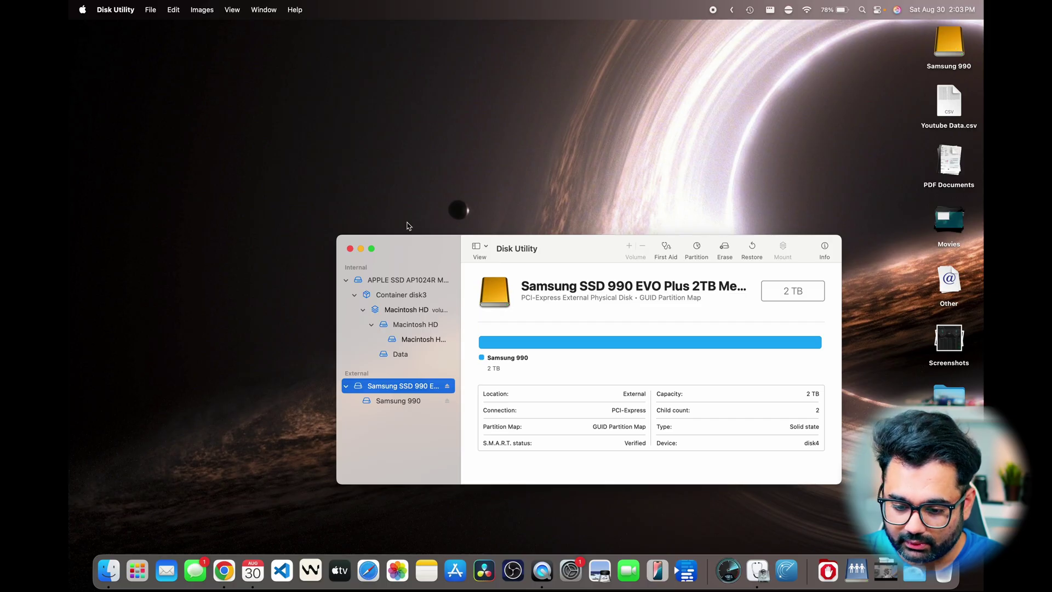
pyautogui.click(350, 249)
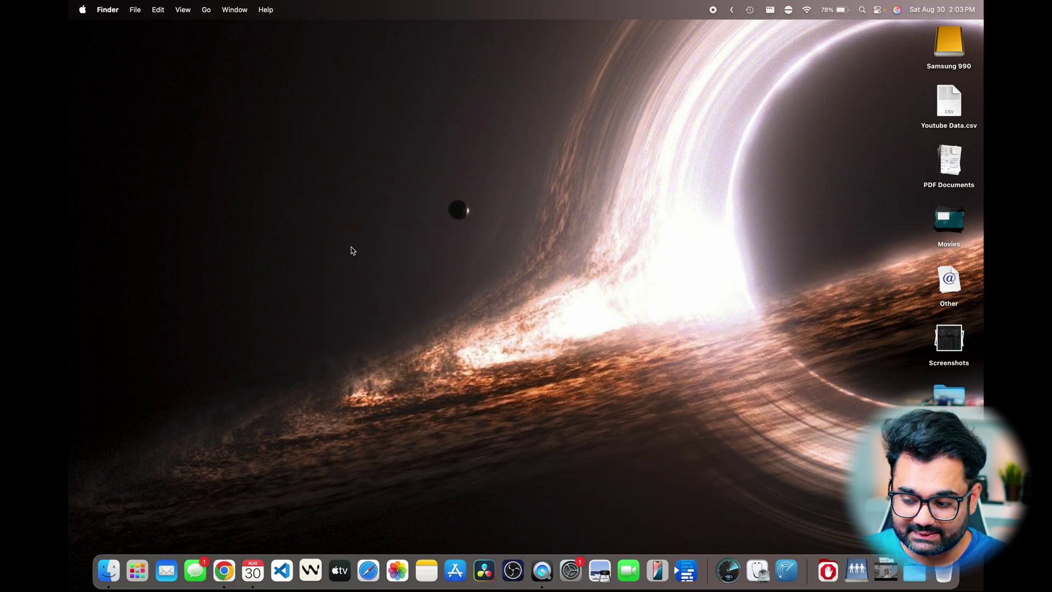
# Step: Switch to Blackmagic Disk Speed Test and run a speed test with the Samsung 990 as the target drive
pyautogui.click(734, 578)
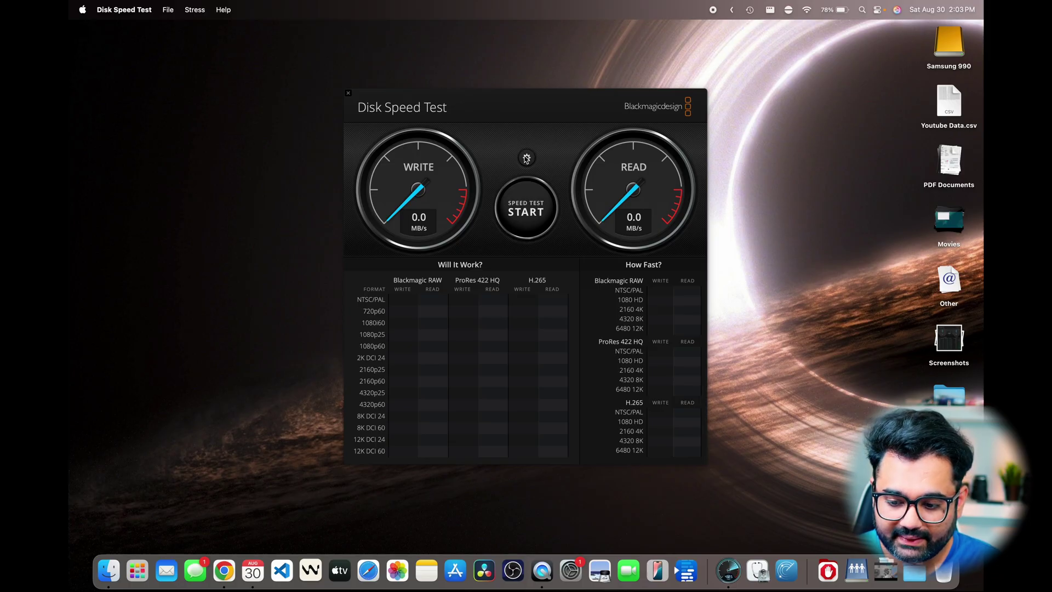
pyautogui.click(527, 158)
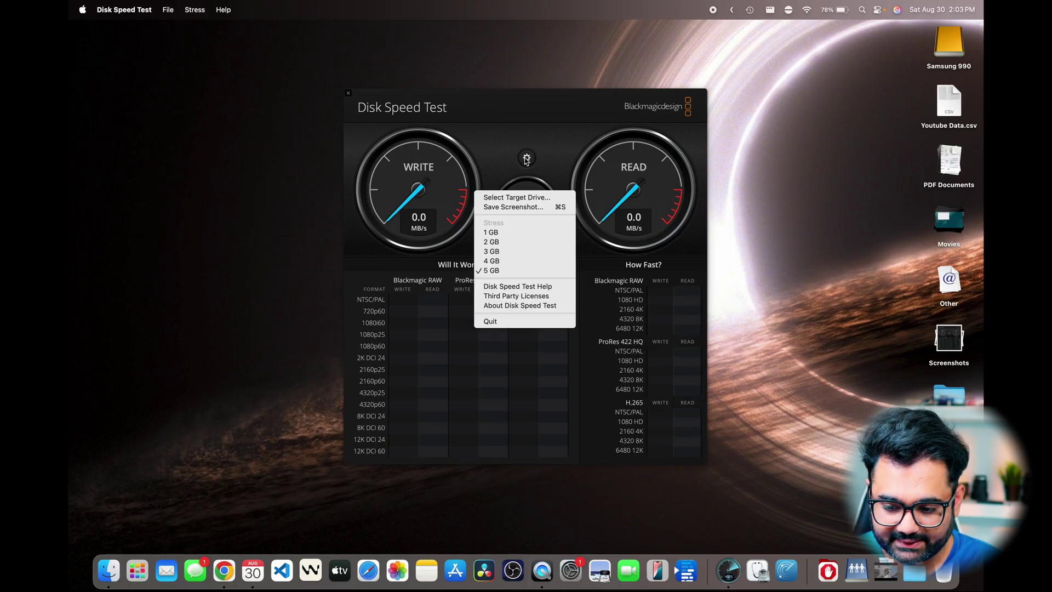
pyautogui.click(518, 201)
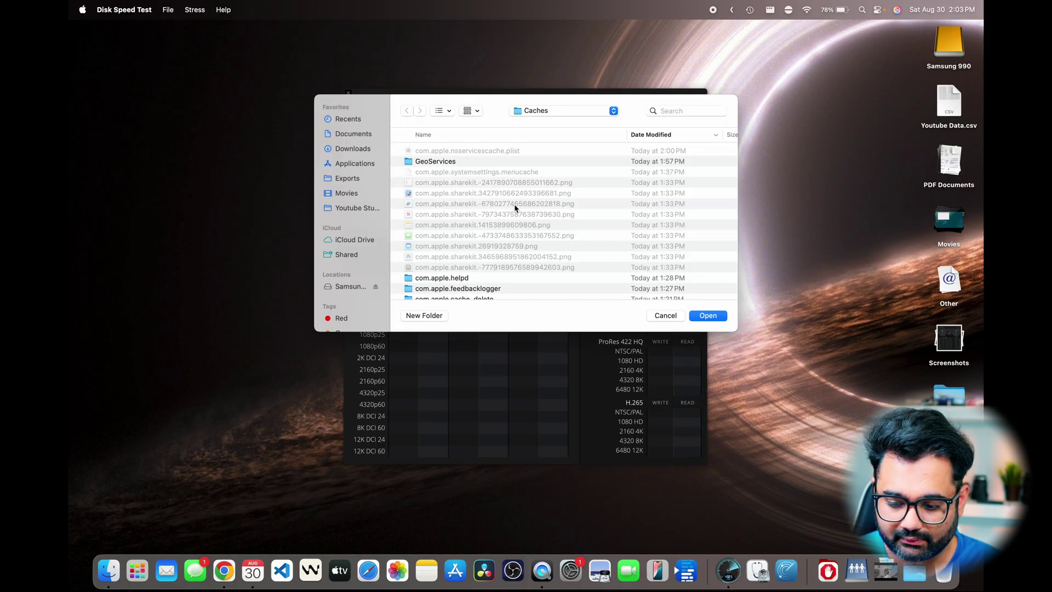
pyautogui.click(351, 287)
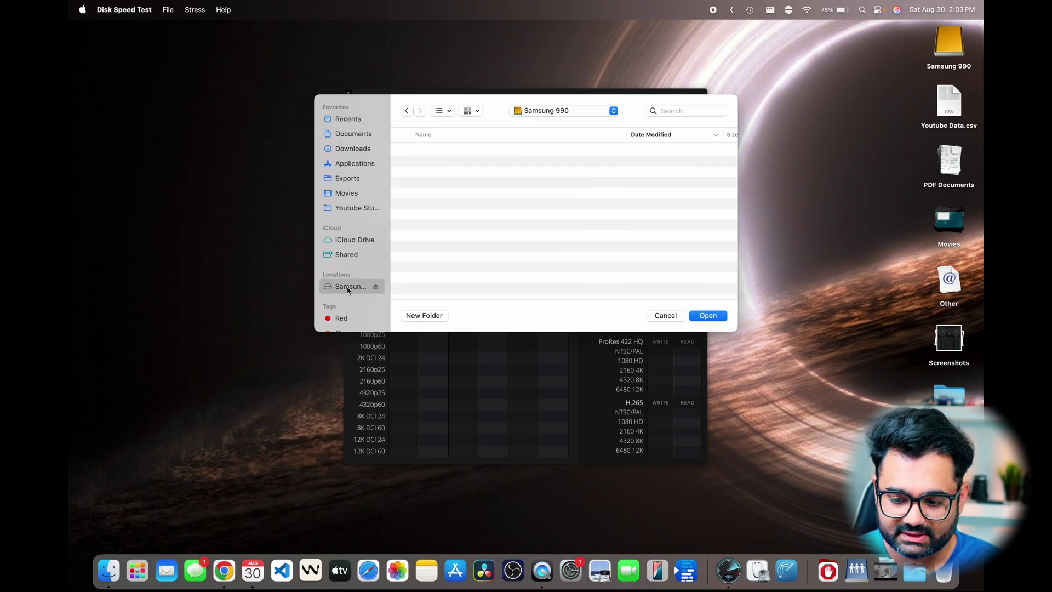
pyautogui.click(699, 317)
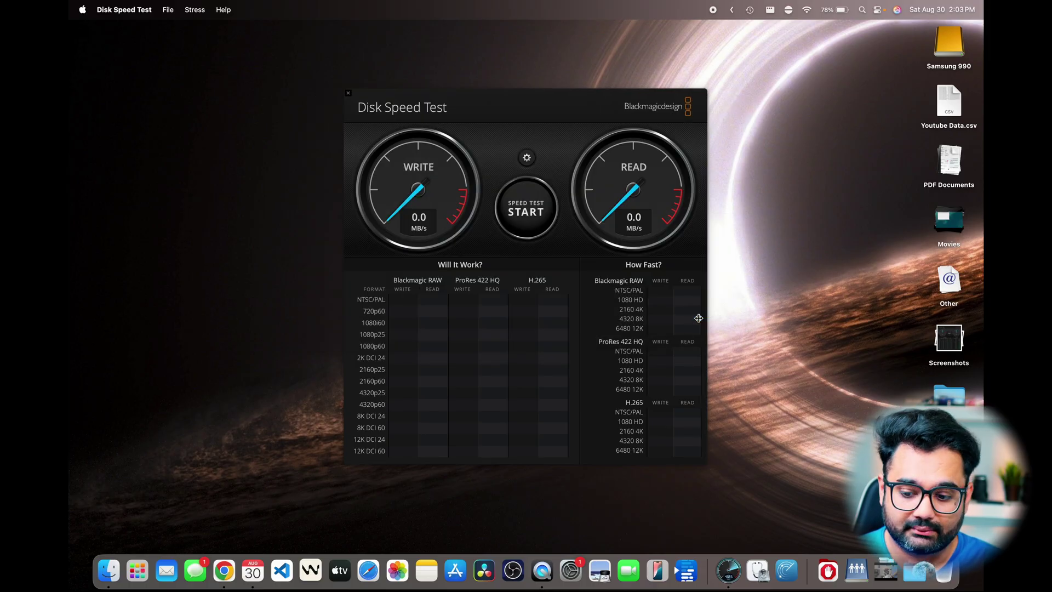
pyautogui.click(543, 222)
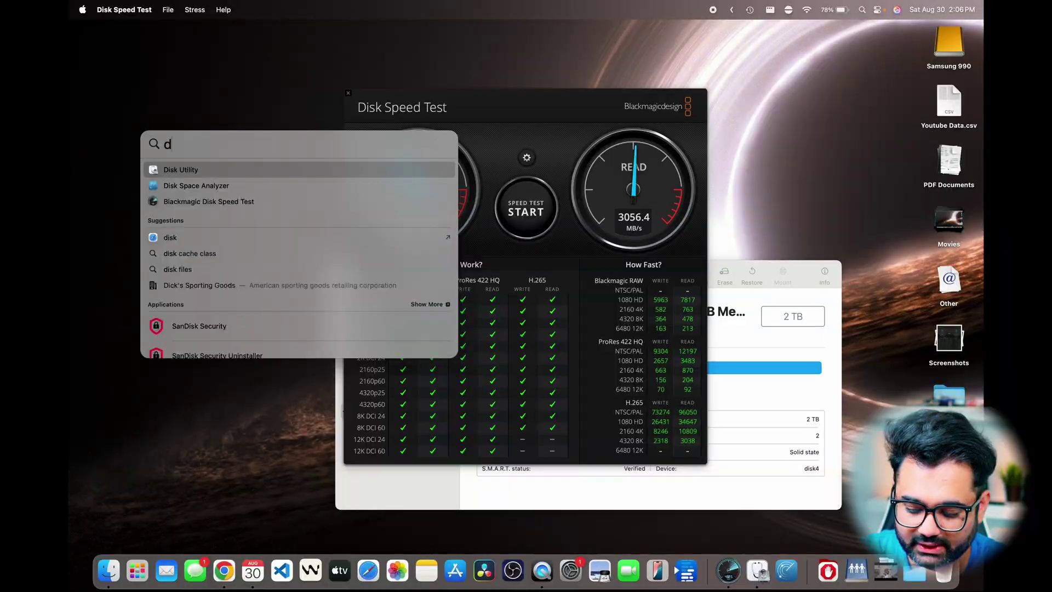
# Step: Switch to Disk Utility and erase the external Samsung SSD as an APFS volume named Samsung 990 with the GUID Partition Map scheme
pyautogui.write('isk utility')
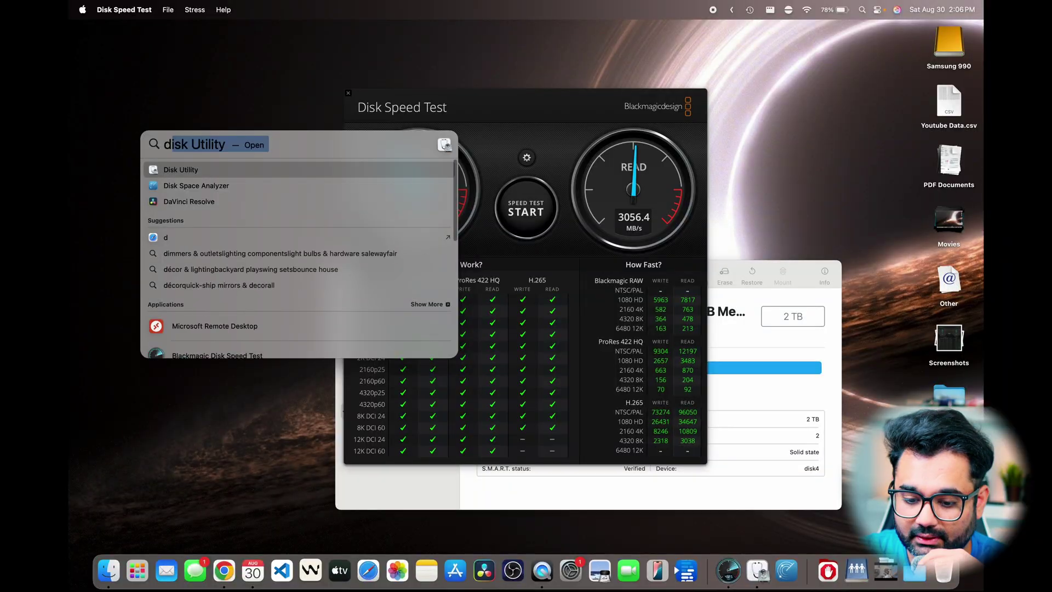
pyautogui.press('Return')
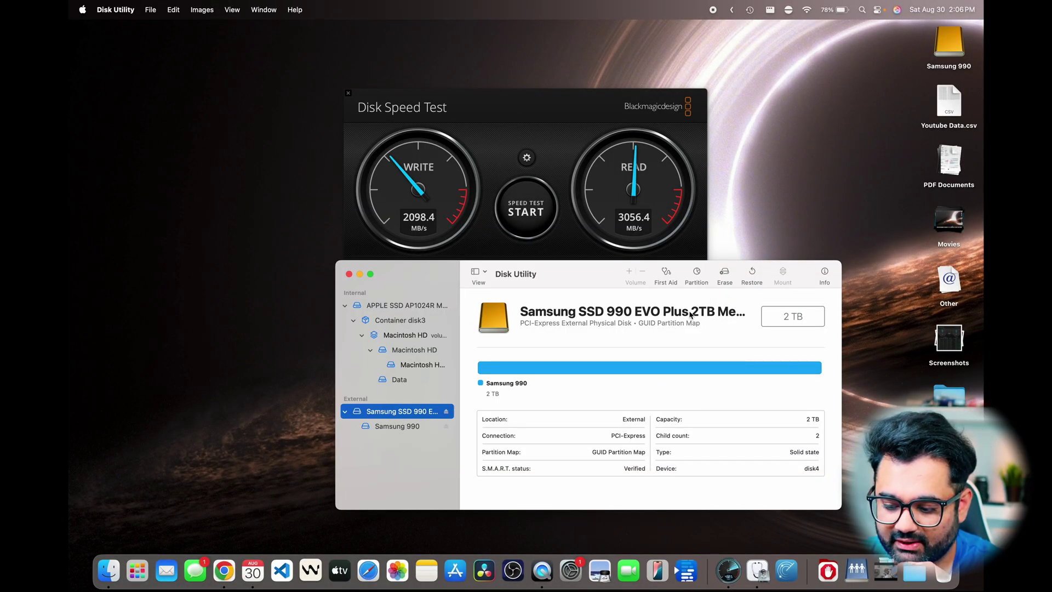
pyautogui.click(725, 274)
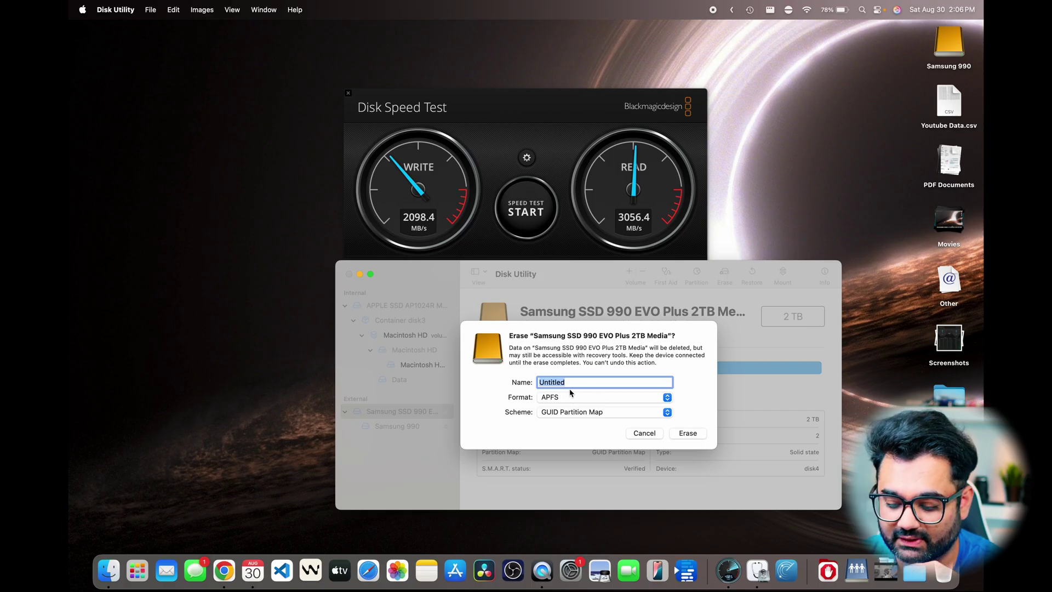
pyautogui.write('Sam')
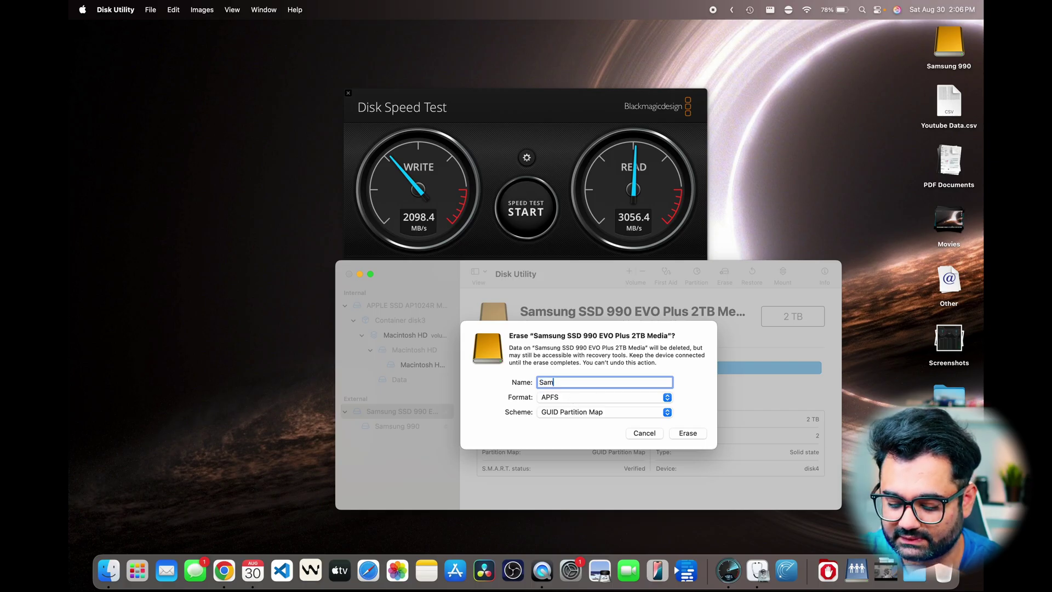
pyautogui.write('sung 990')
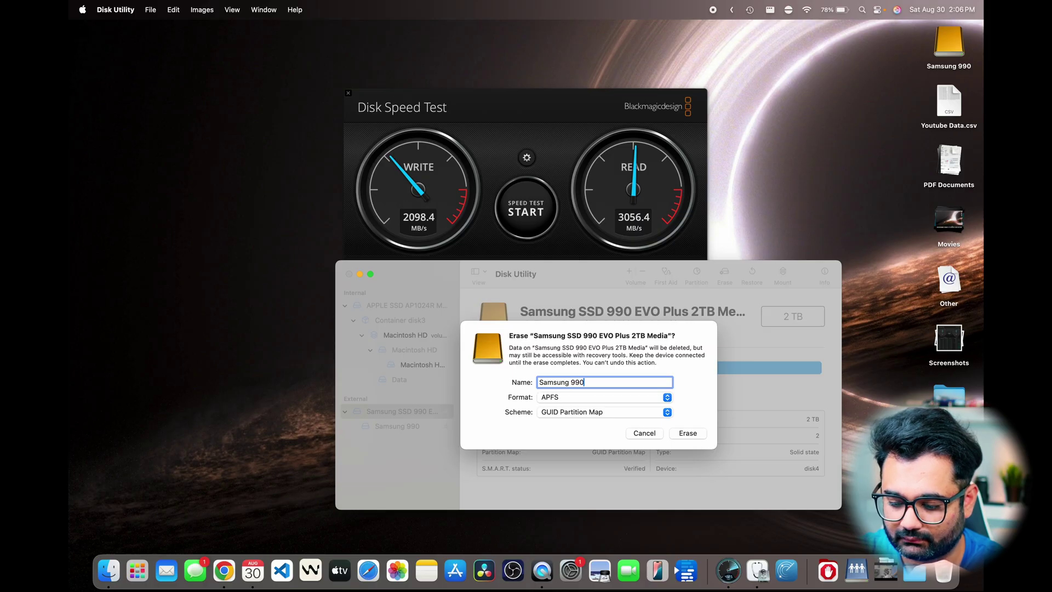
pyautogui.click(700, 436)
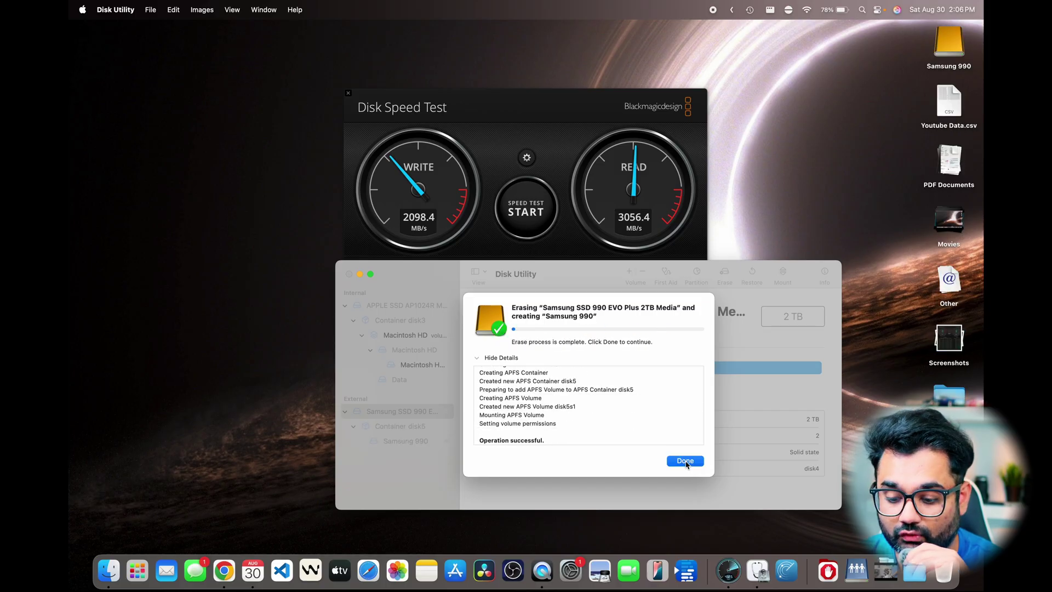
pyautogui.click(685, 460)
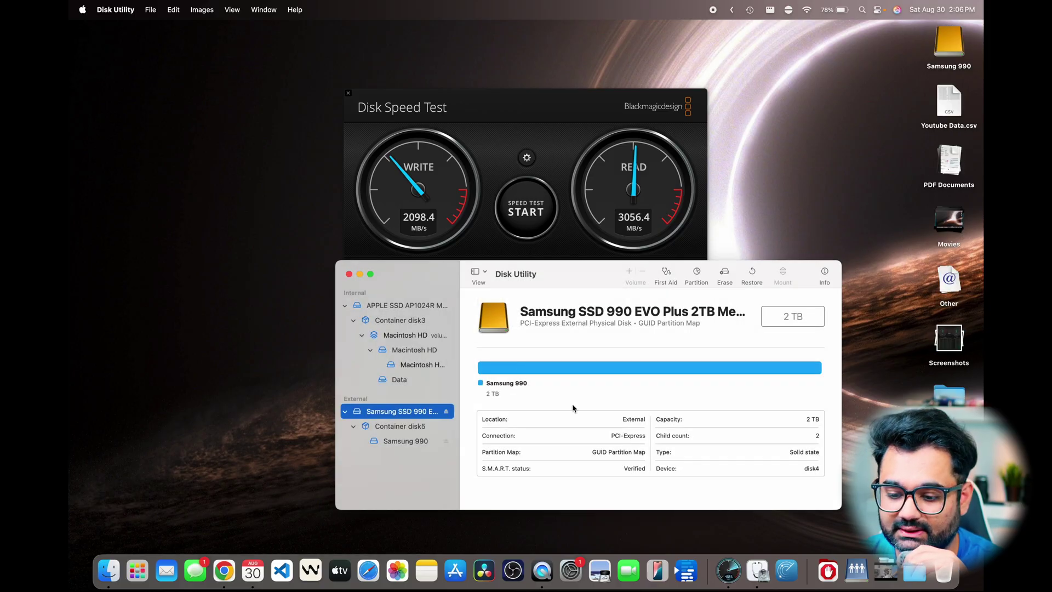
# Step: Return to Disk Speed Test, select the reformatted Samsung 990 as the target drive, and run and stop the speed test
pyautogui.click(487, 170)
pyautogui.click(524, 161)
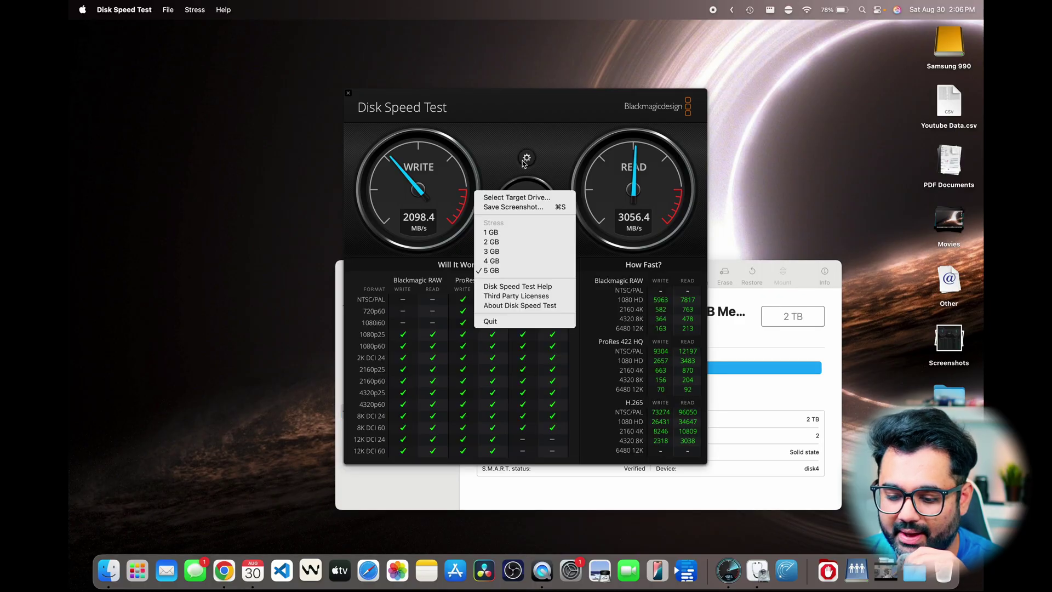
pyautogui.click(516, 197)
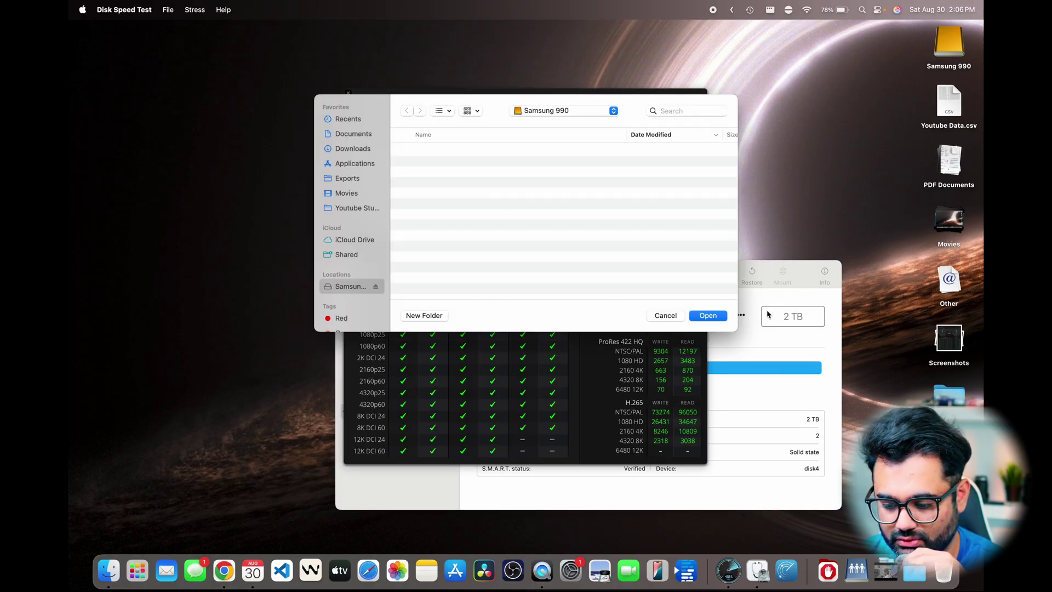
pyautogui.click(708, 315)
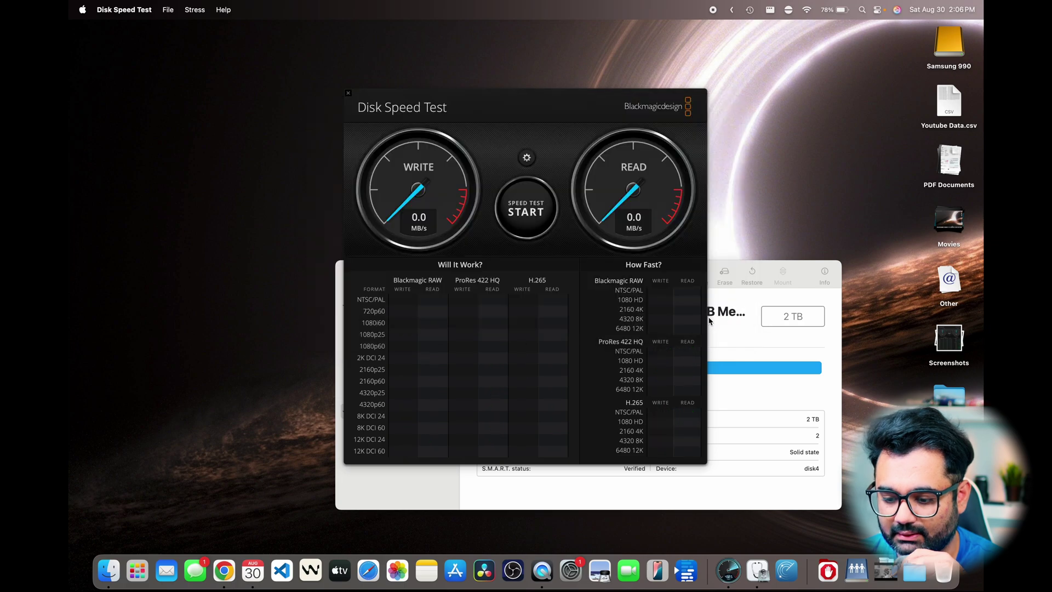
pyautogui.click(537, 224)
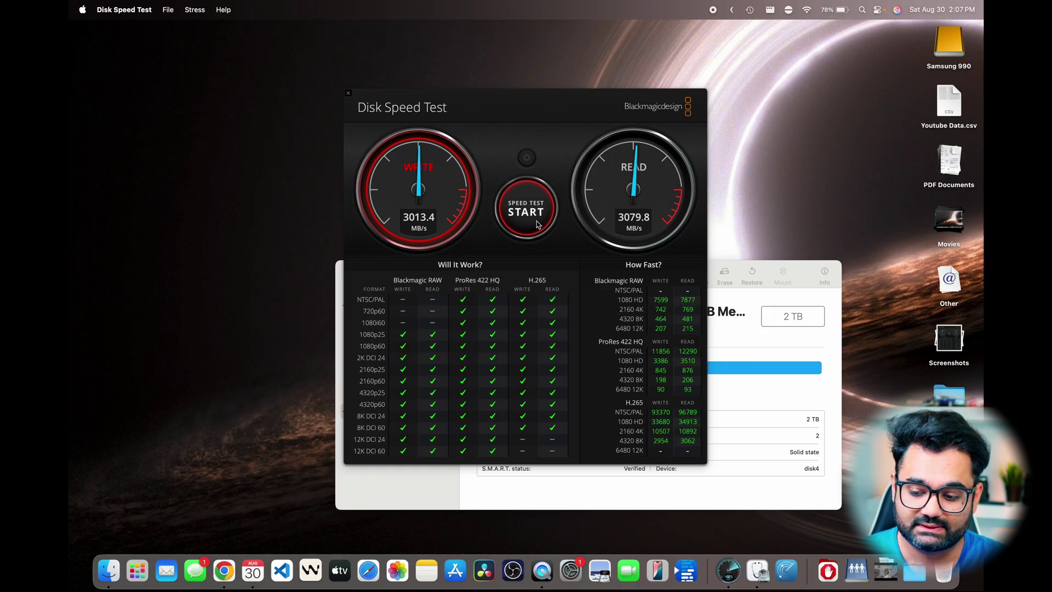
pyautogui.click(536, 219)
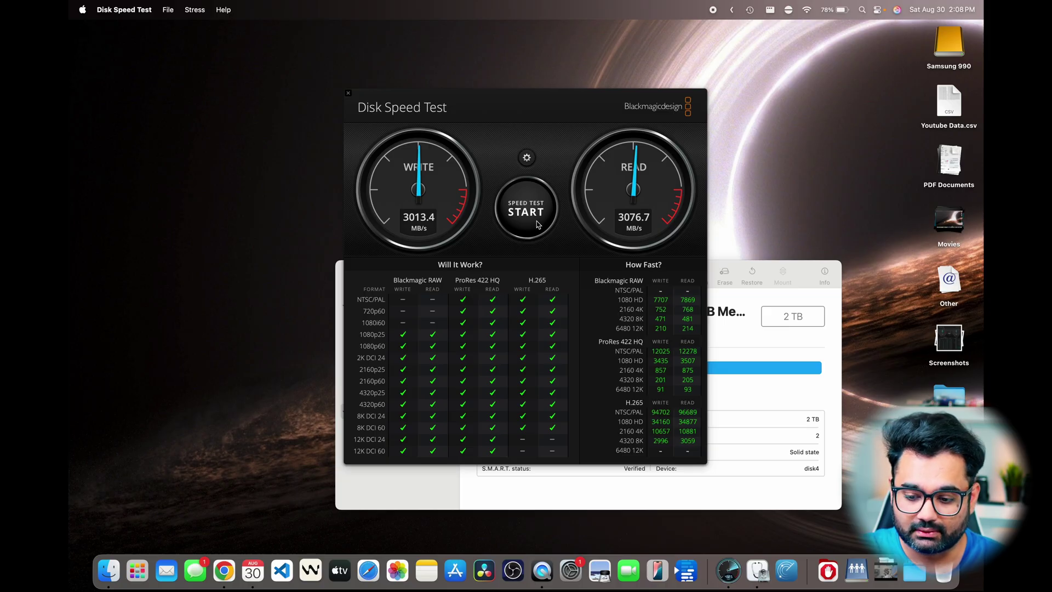
# Step: Close Disk Speed Test, switch to Finder and check the size of the Beelink Mate folder in its info window
pyautogui.click(348, 93)
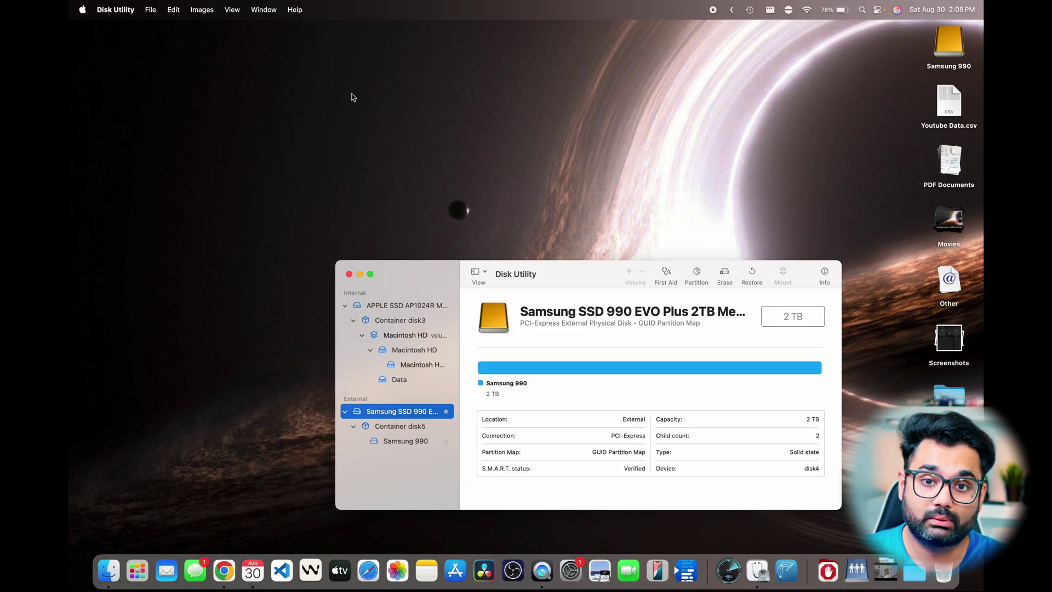
pyautogui.click(352, 97)
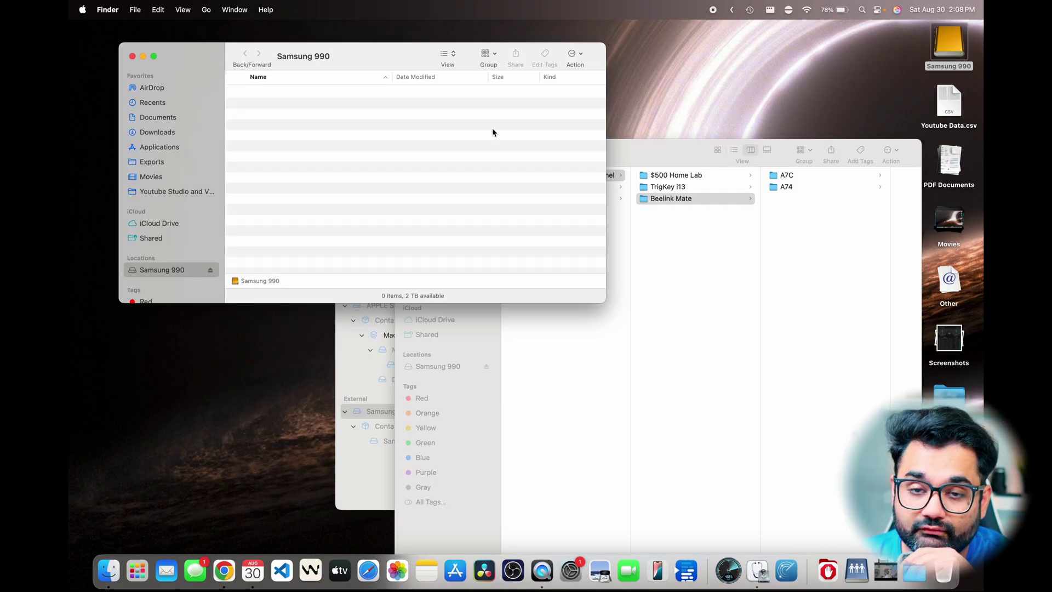
pyautogui.rightClick(694, 204)
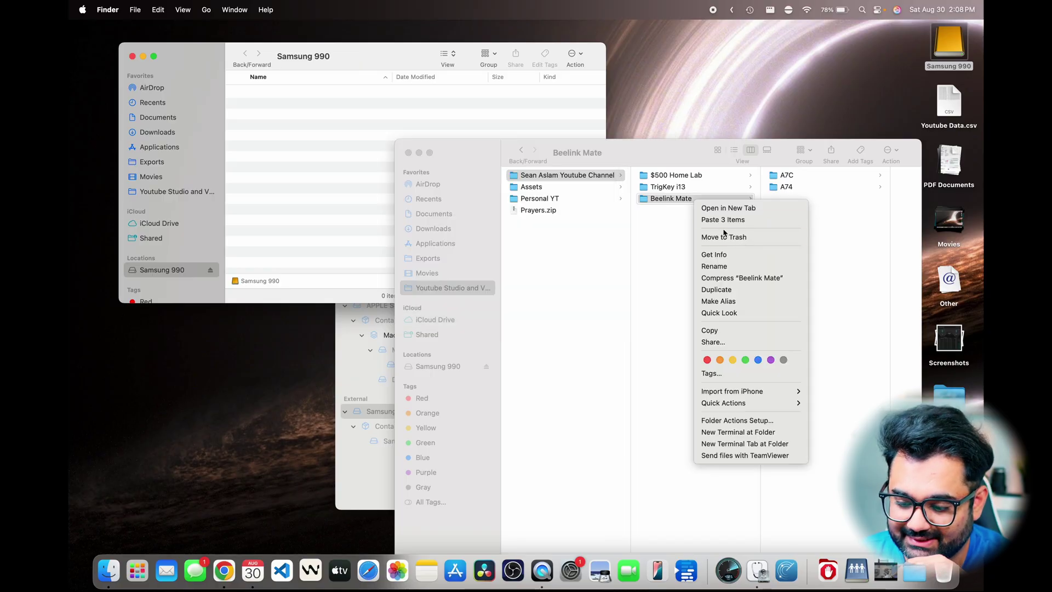
pyautogui.click(727, 257)
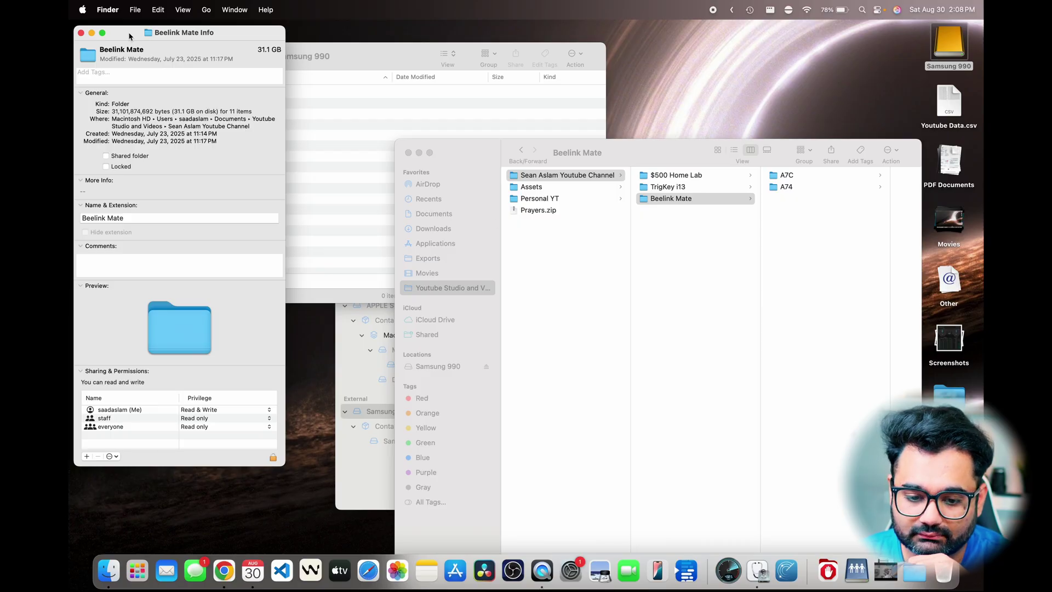
pyautogui.click(80, 33)
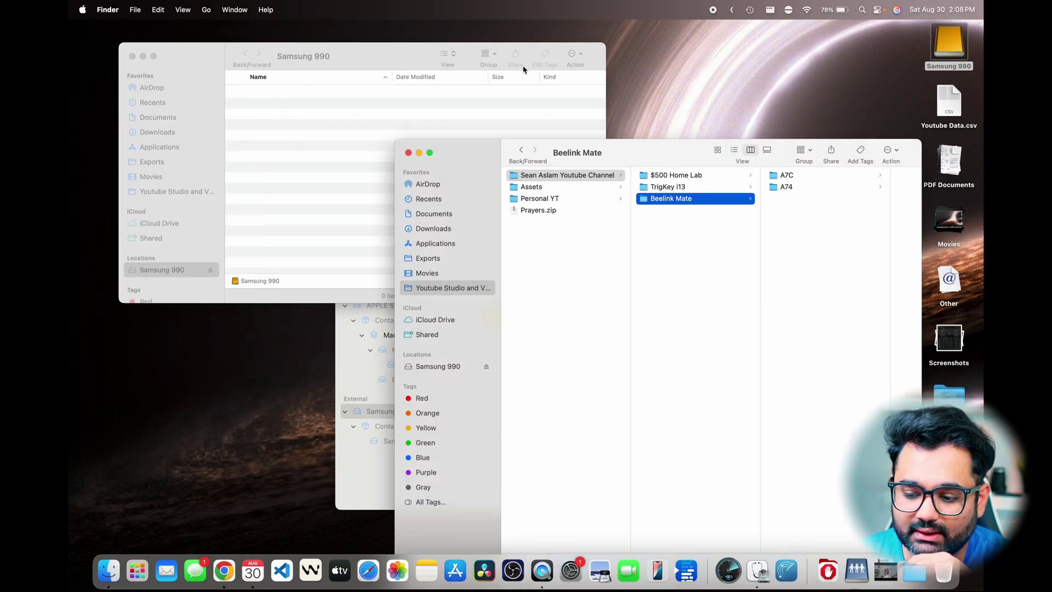
# Step: Copy the Beelink Mate folder onto the Samsung 990 drive and copy it back from the drive to the desktop
pyautogui.moveTo(700, 199); pyautogui.dragTo(358, 162)
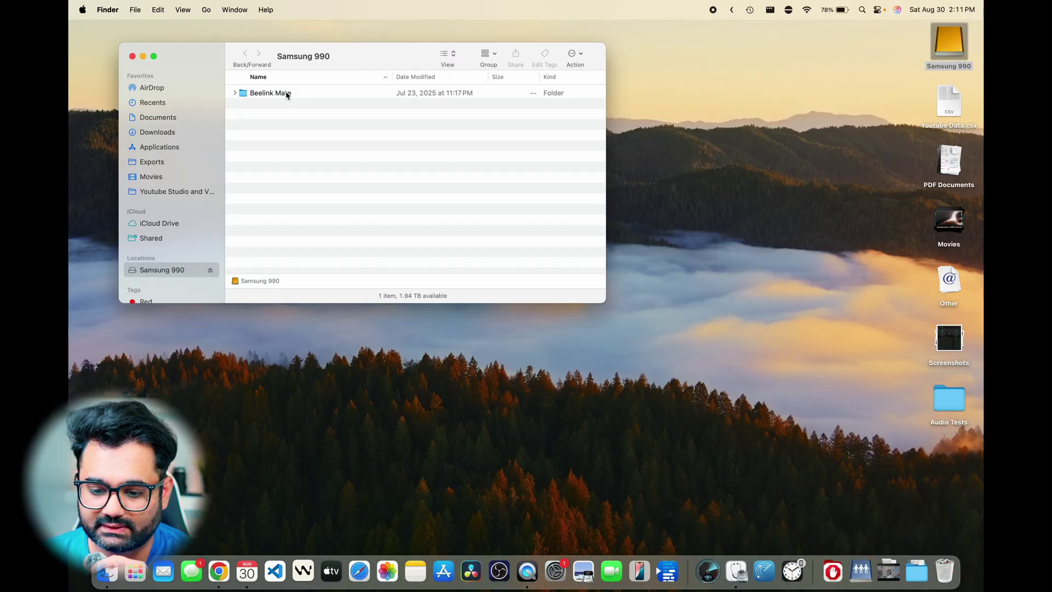
pyautogui.click(287, 94)
pyautogui.moveTo(286, 93); pyautogui.dragTo(936, 485)
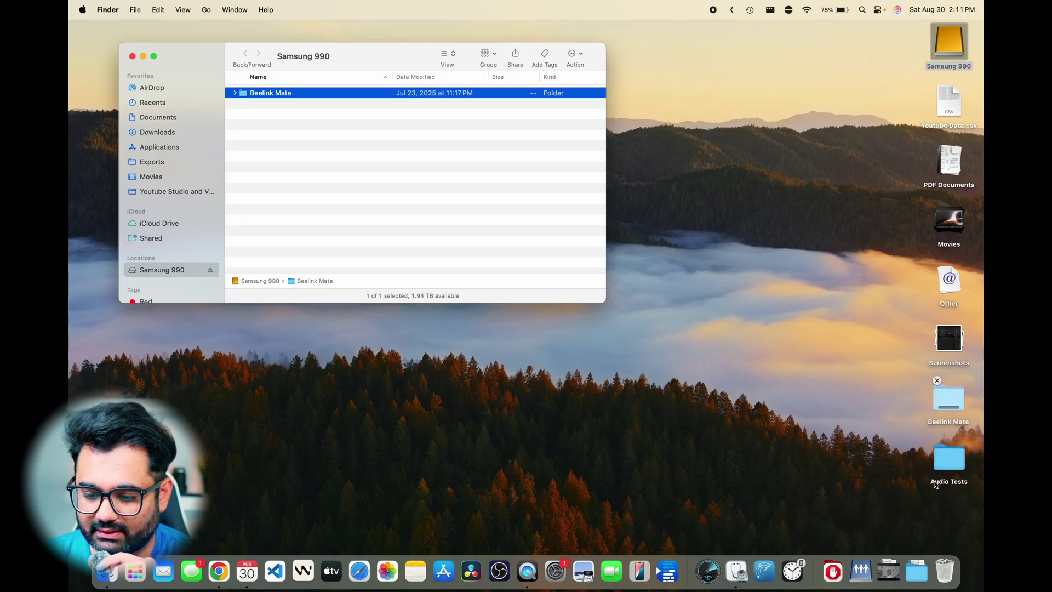